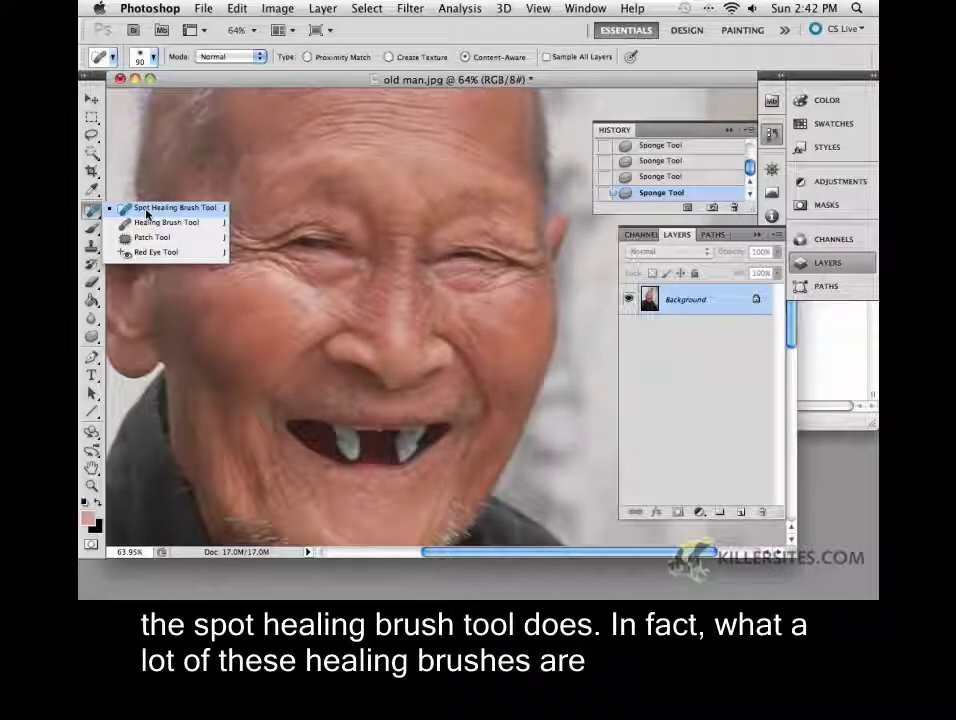
Heal the dark blemish below the man's eye and a spot lower on the same cheek using the Spot Healing Brush at size 50
{"action": "left_click", "coordinate": [146, 213]}
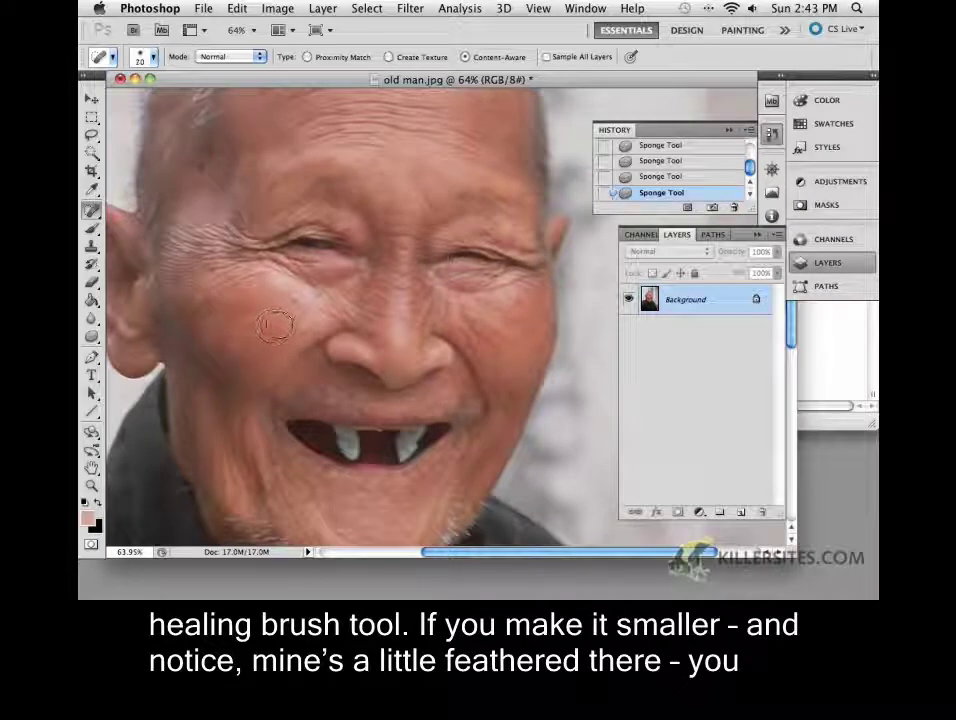
{"action": "key", "text": "bracketleft"}
{"action": "key", "text": "bracketleft"}
{"action": "key", "text": "bracketleft"}
{"action": "key", "text": "bracketleft"}
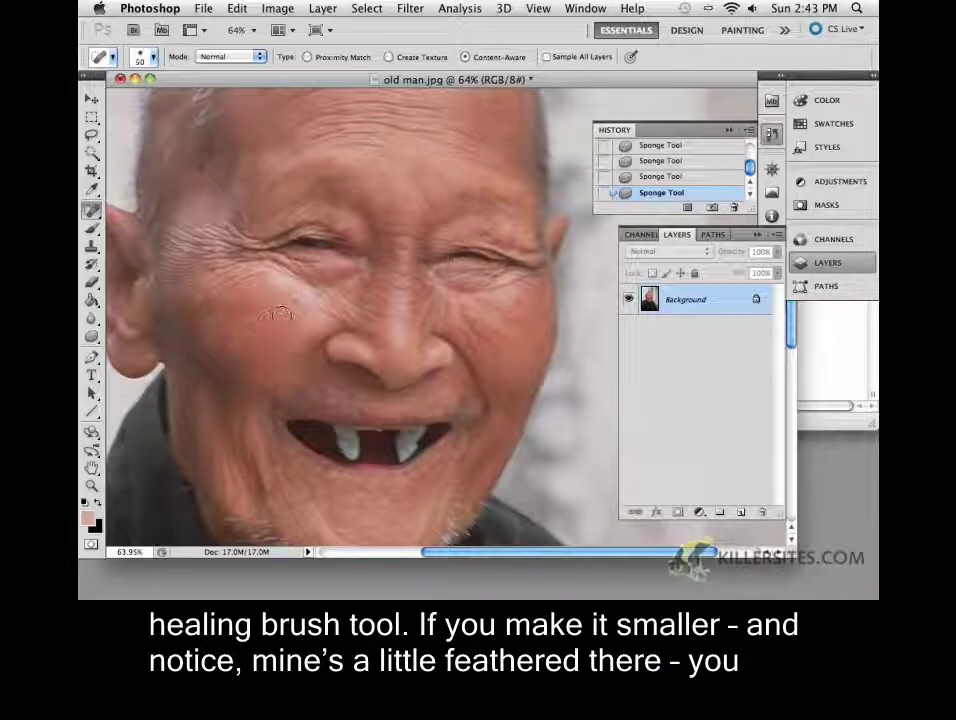
{"action": "left_click", "coordinate": [293, 300]}
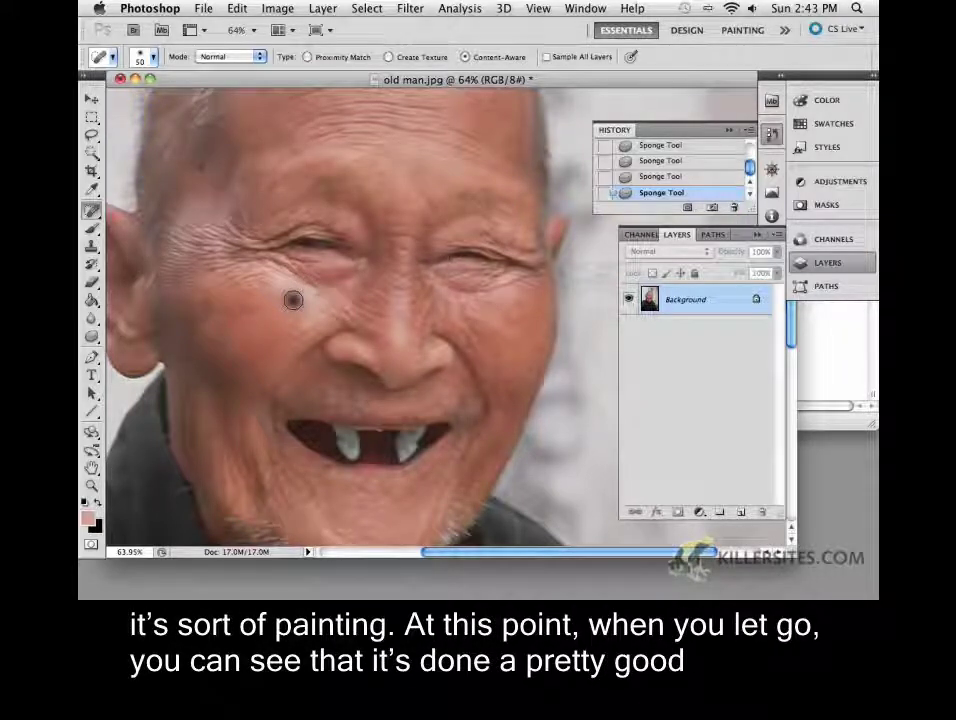
{"action": "left_click", "coordinate": [292, 300]}
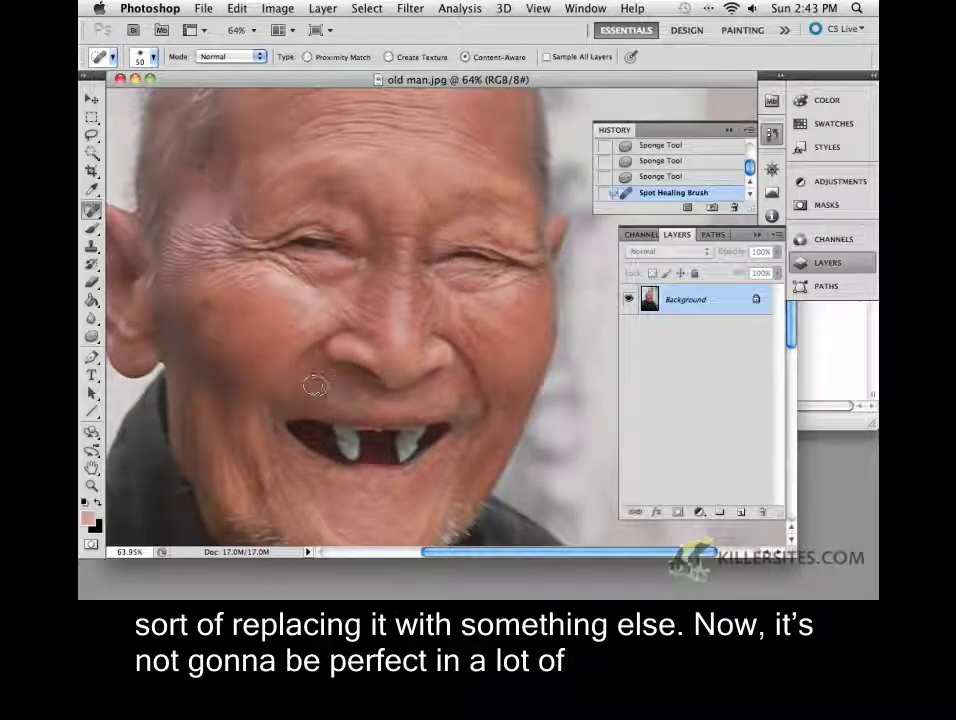
{"action": "left_click", "coordinate": [237, 380]}
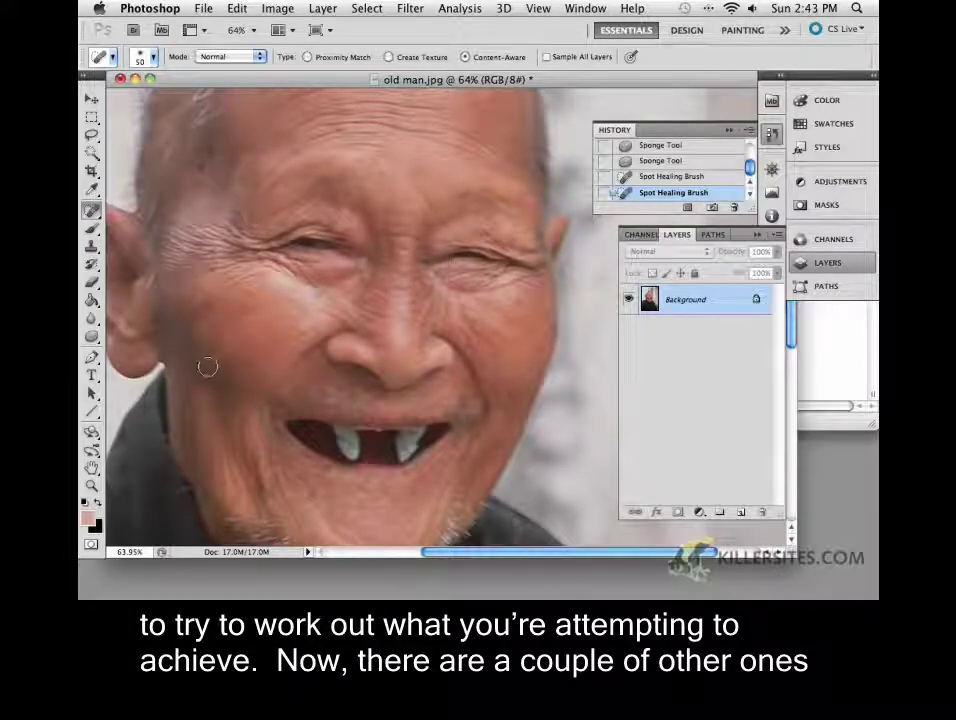
Lasso a small elongated area of creased skin on the upper cheek, just below the outer corner of the eye
{"action": "left_click", "coordinate": [91, 210]}
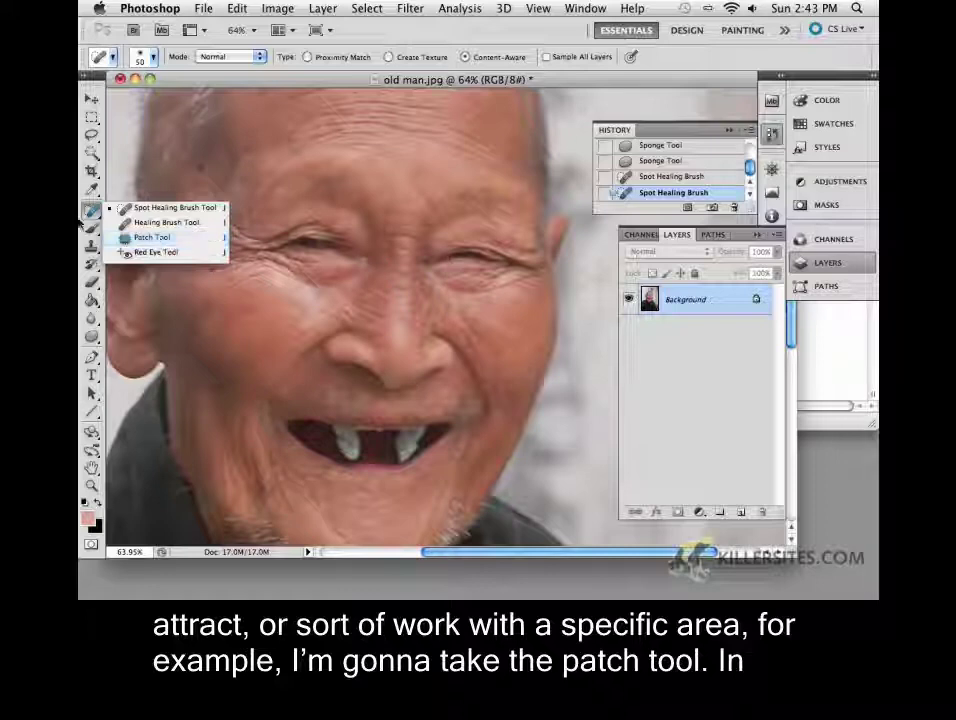
{"action": "left_click", "coordinate": [92, 212]}
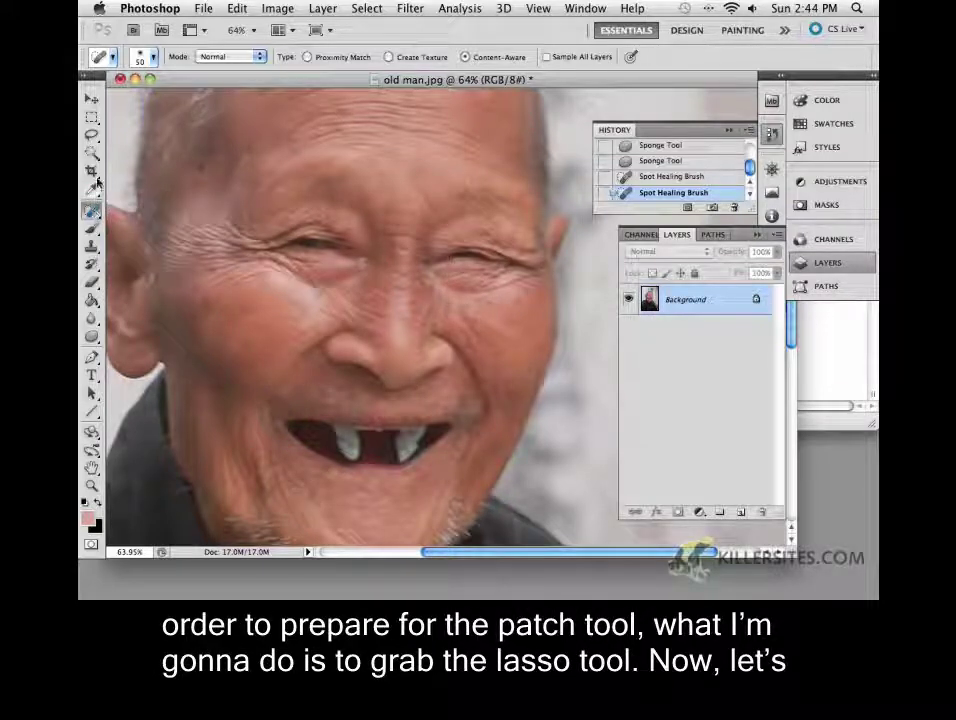
{"action": "left_click", "coordinate": [93, 136]}
{"action": "left_click_drag", "start_coordinate": [93, 136], "coordinate": [127, 126]}
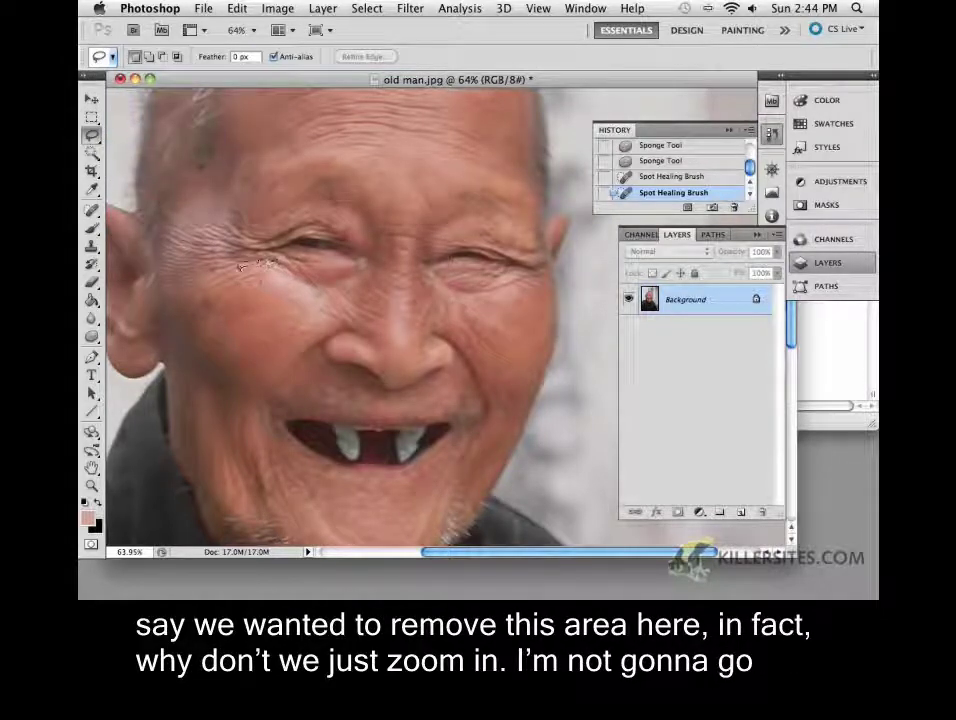
{"action": "key", "text": "z"}
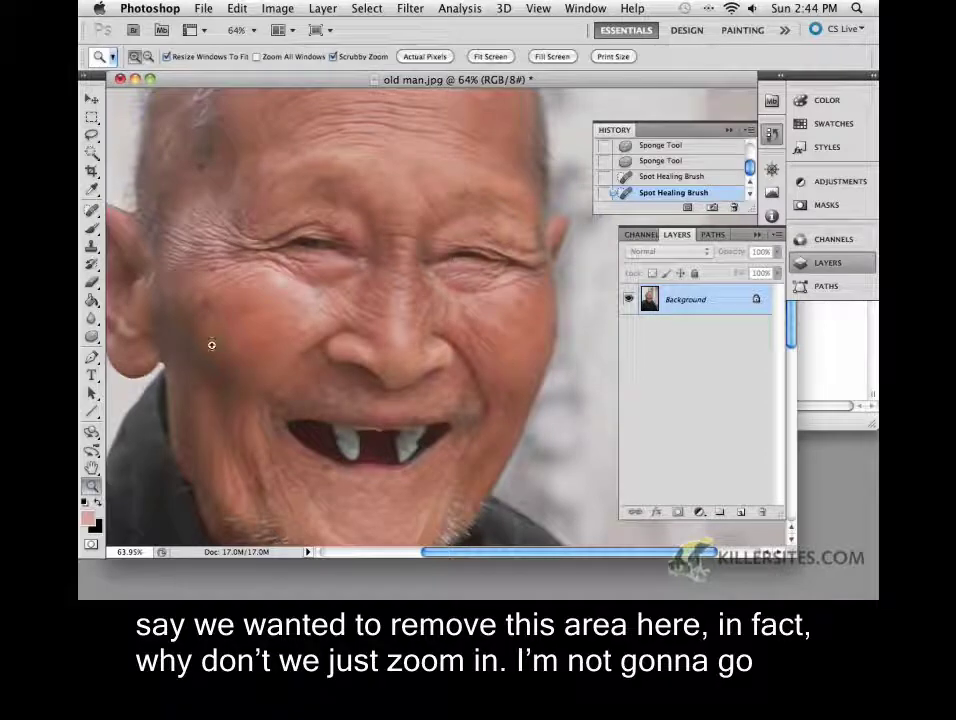
{"action": "left_click_drag", "start_coordinate": [240, 287], "coordinate": [290, 284]}
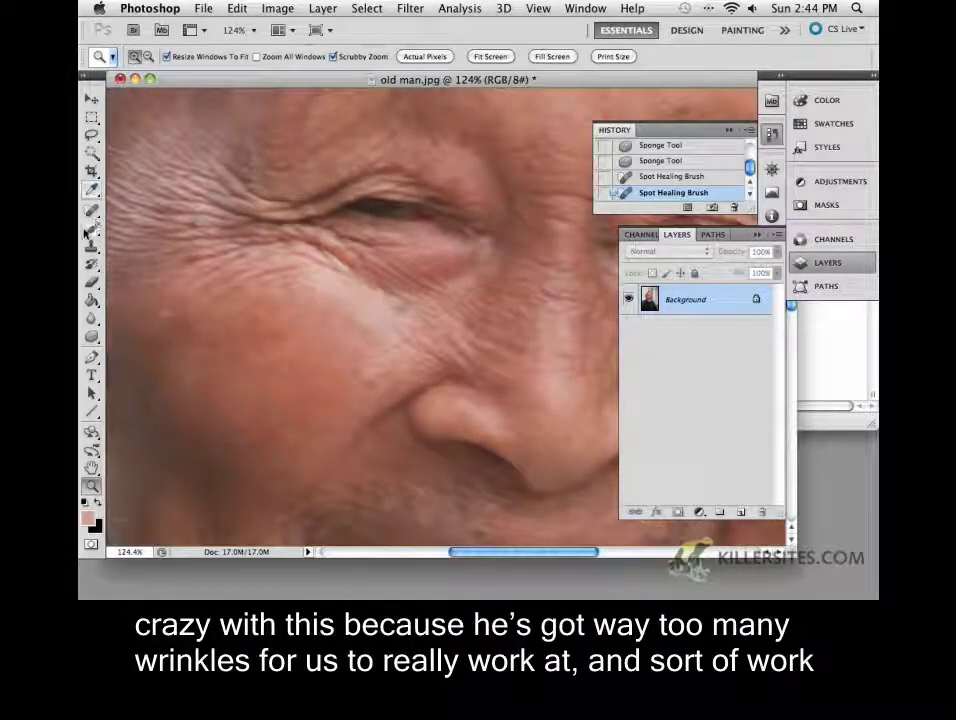
{"action": "left_click", "coordinate": [92, 134]}
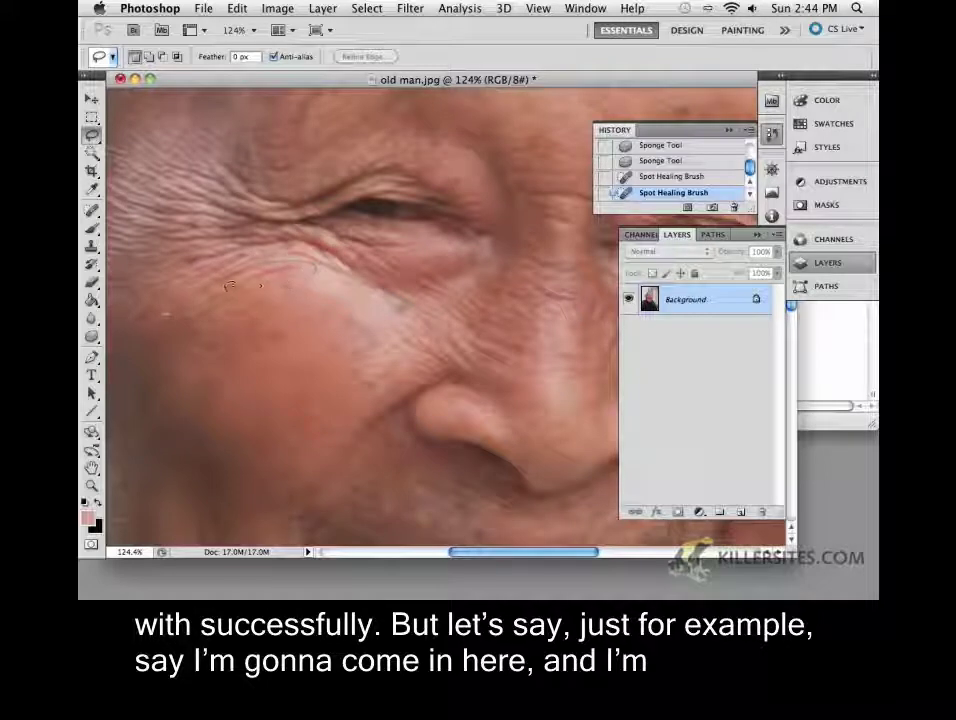
{"action": "left_click_drag", "start_coordinate": [225, 283], "coordinate": [228, 289]}
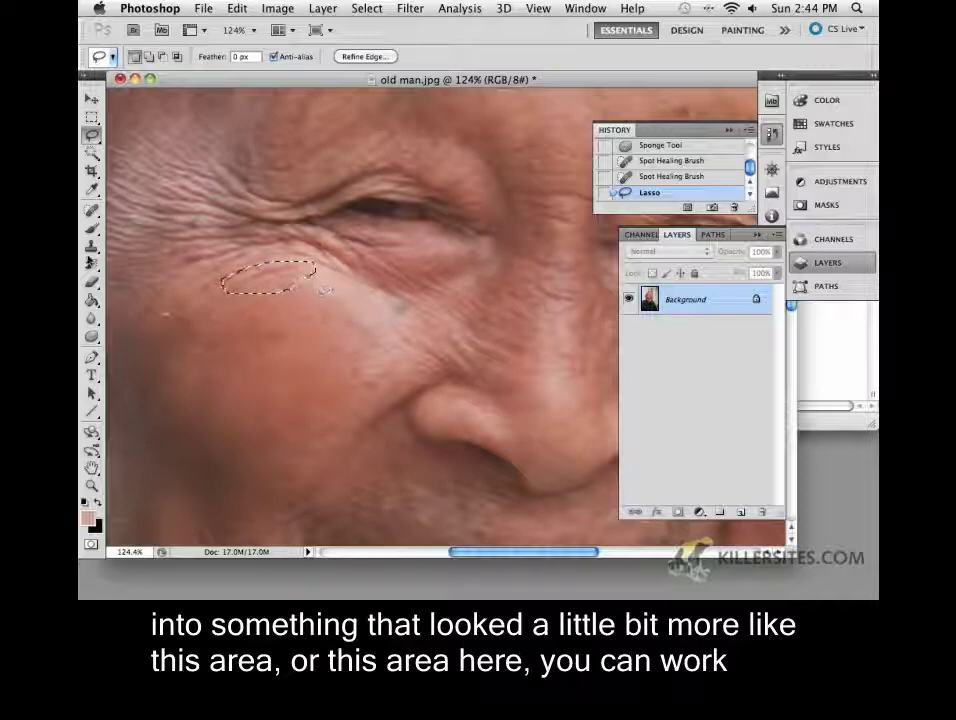
Patch the selected creases with the smoother cheek skin just below them using the Patch Tool in Source mode, and clear the selection
{"action": "left_click", "coordinate": [91, 211]}
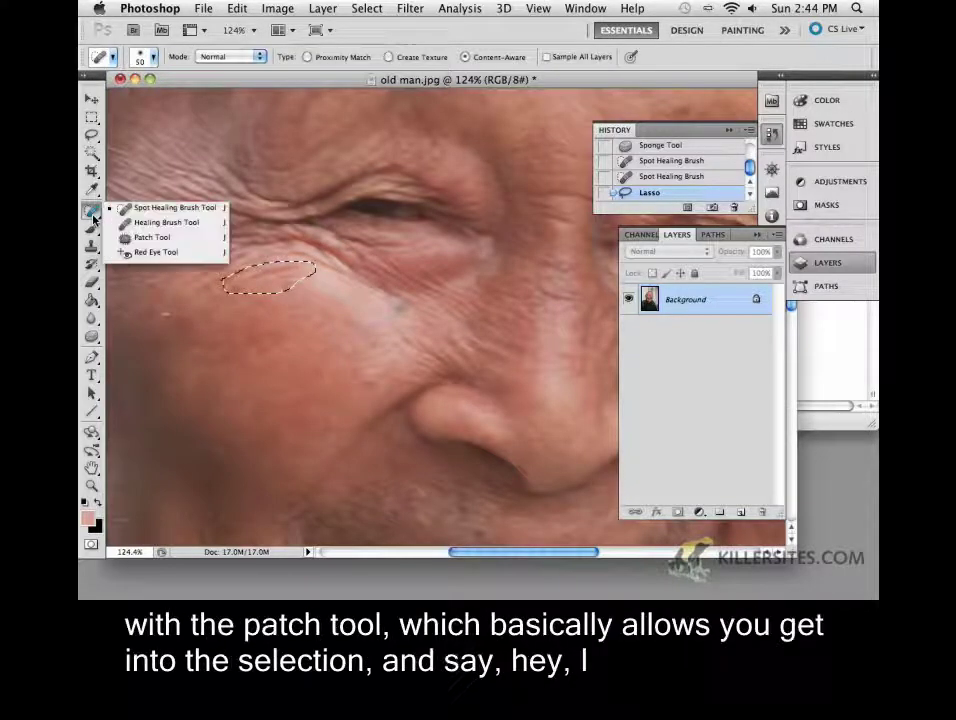
{"action": "left_click", "coordinate": [150, 237]}
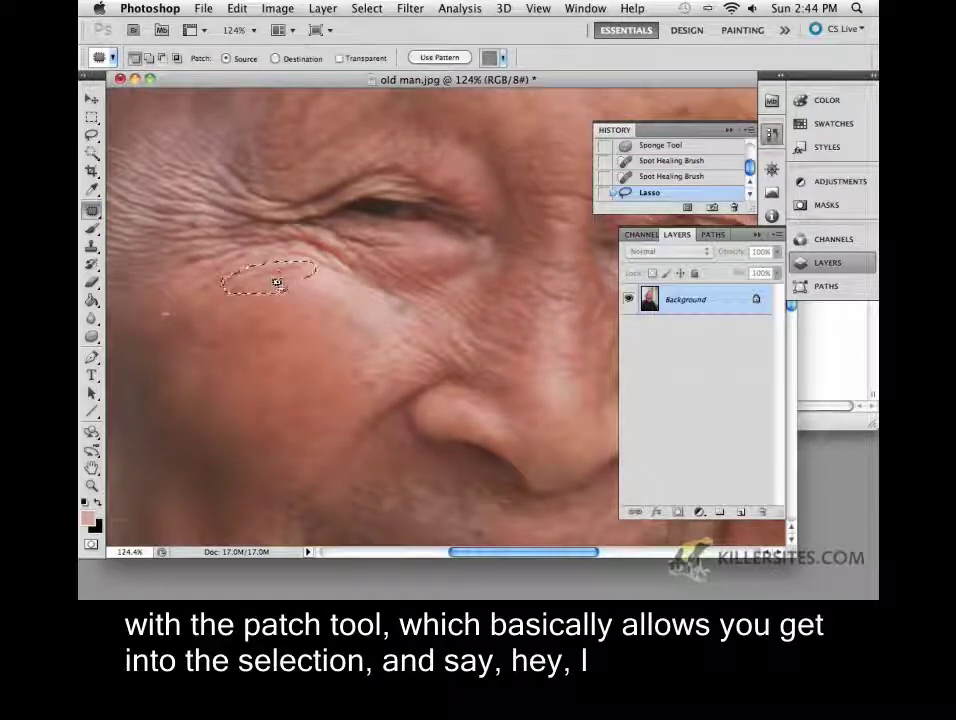
{"action": "mouse_move", "coordinate": [269, 277]}
{"action": "left_mouse_down"}
{"action": "mouse_move", "coordinate": [297, 314]}
{"action": "mouse_move", "coordinate": [316, 312]}
{"action": "left_mouse_up"}
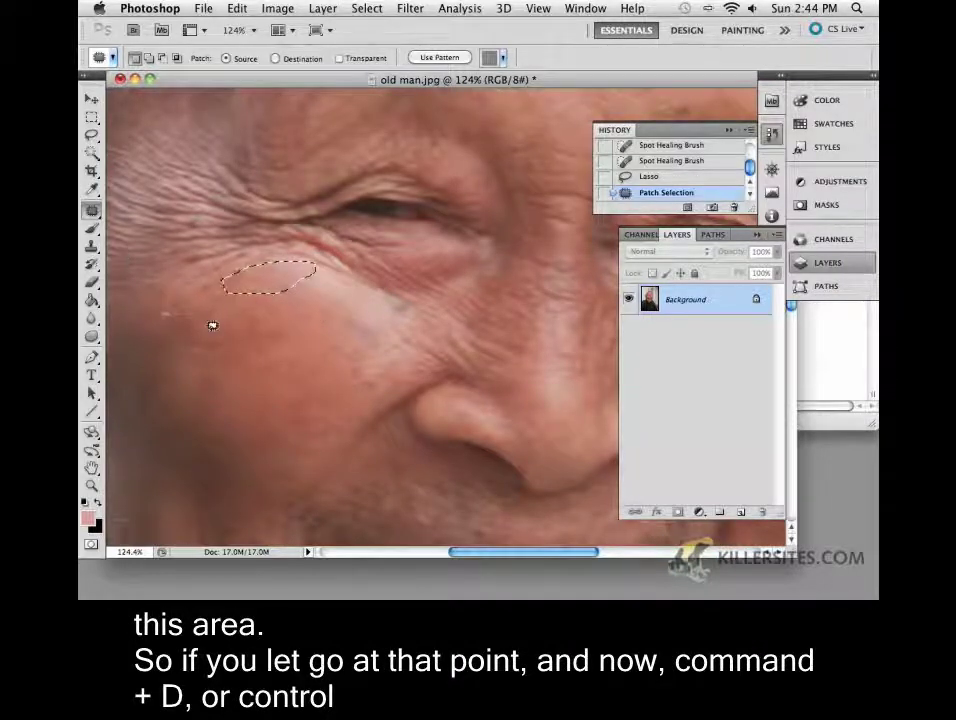
{"action": "key", "text": "super+d"}
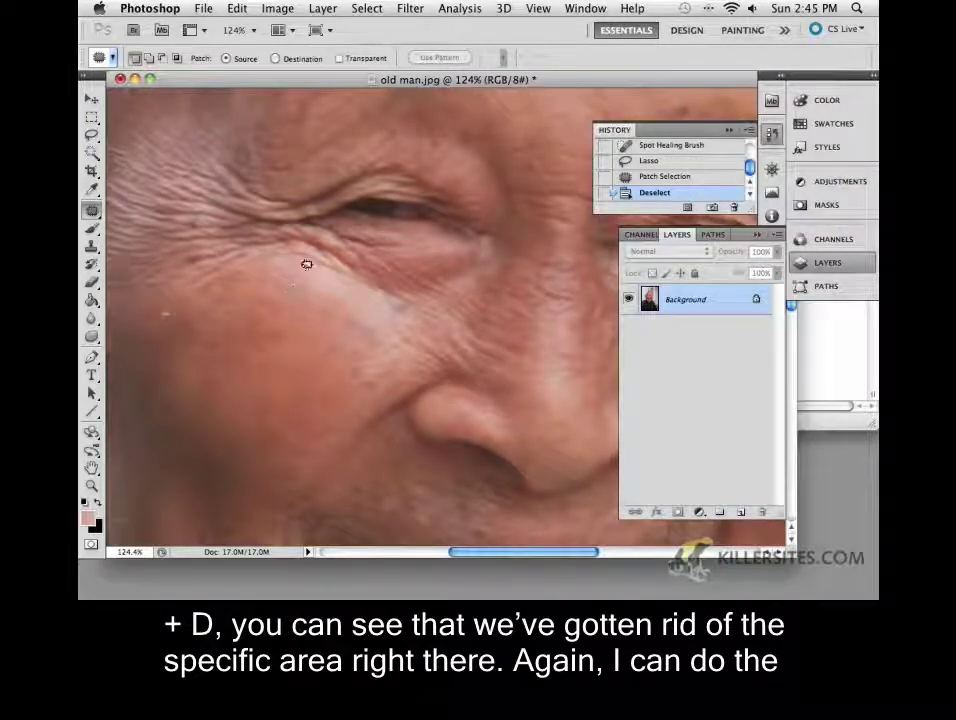
Revert the photo to its saved version for a before-and-after comparison and undo the revert
{"action": "left_click", "coordinate": [201, 9]}
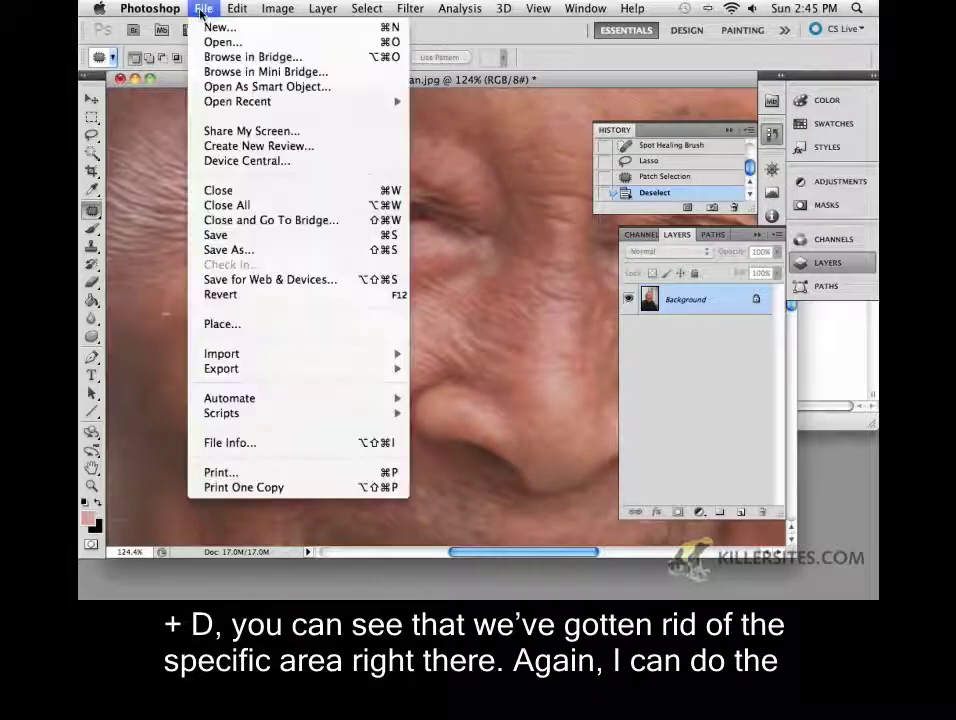
{"action": "left_click", "coordinate": [246, 298]}
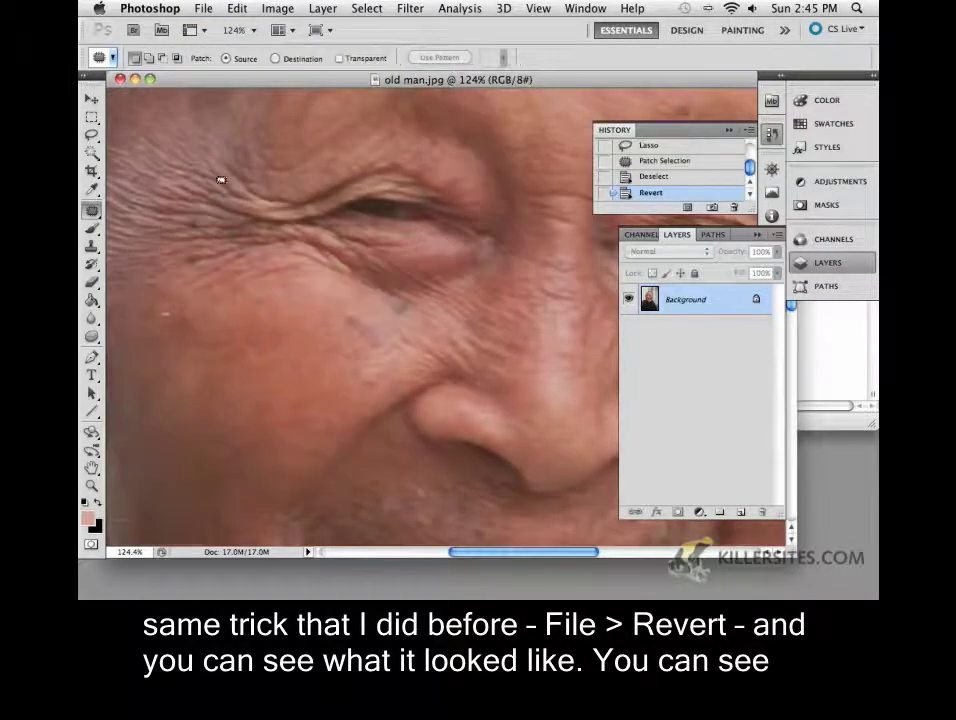
{"action": "left_click", "coordinate": [89, 100]}
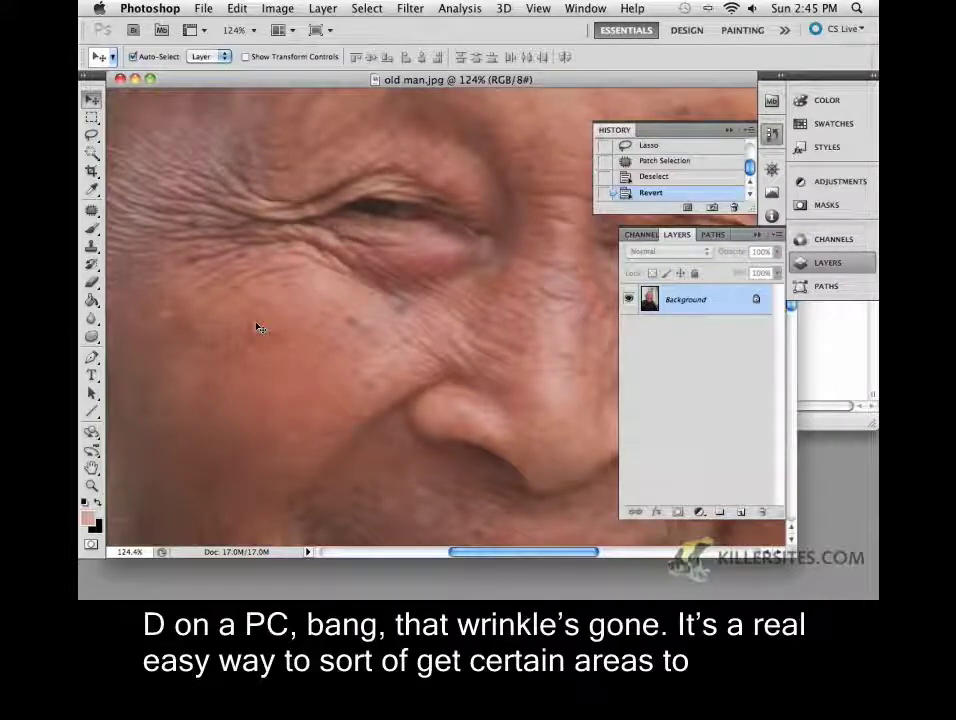
{"action": "key", "text": "super+z"}
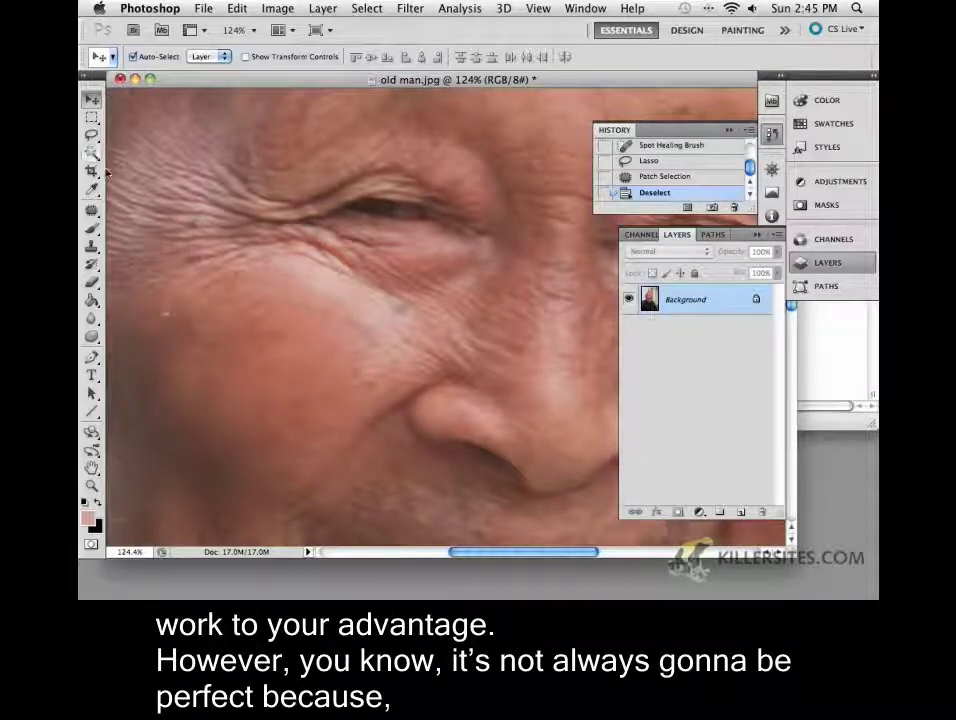
Lasso the whole area of crow's-feet wrinkles between the outer corner of the eye and the ear
{"action": "mouse_move", "coordinate": [171, 248]}
{"action": "left_mouse_down"}
{"action": "mouse_move", "coordinate": [207, 252]}
{"action": "mouse_move", "coordinate": [195, 265]}
{"action": "mouse_move", "coordinate": [190, 255]}
{"action": "left_mouse_up"}
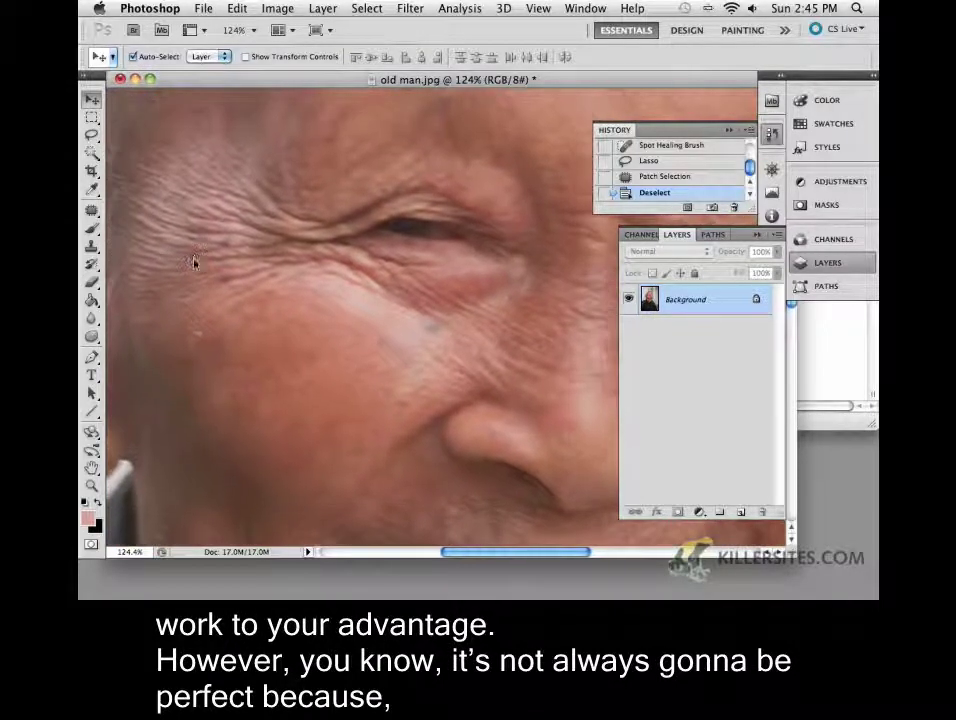
{"action": "key", "text": "l"}
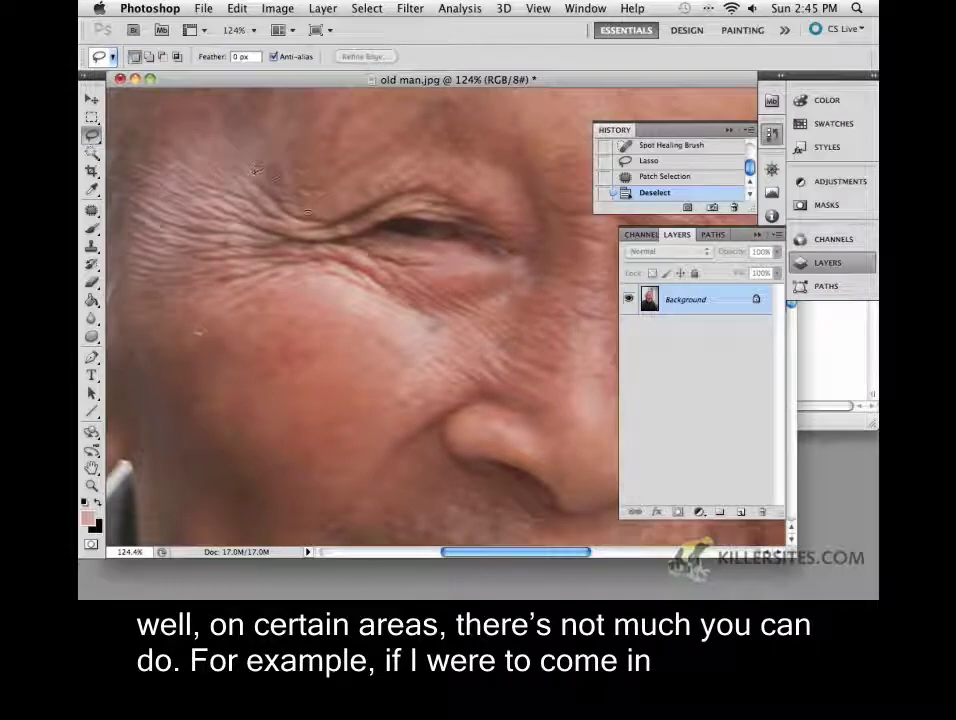
{"action": "right_click", "coordinate": [303, 227]}
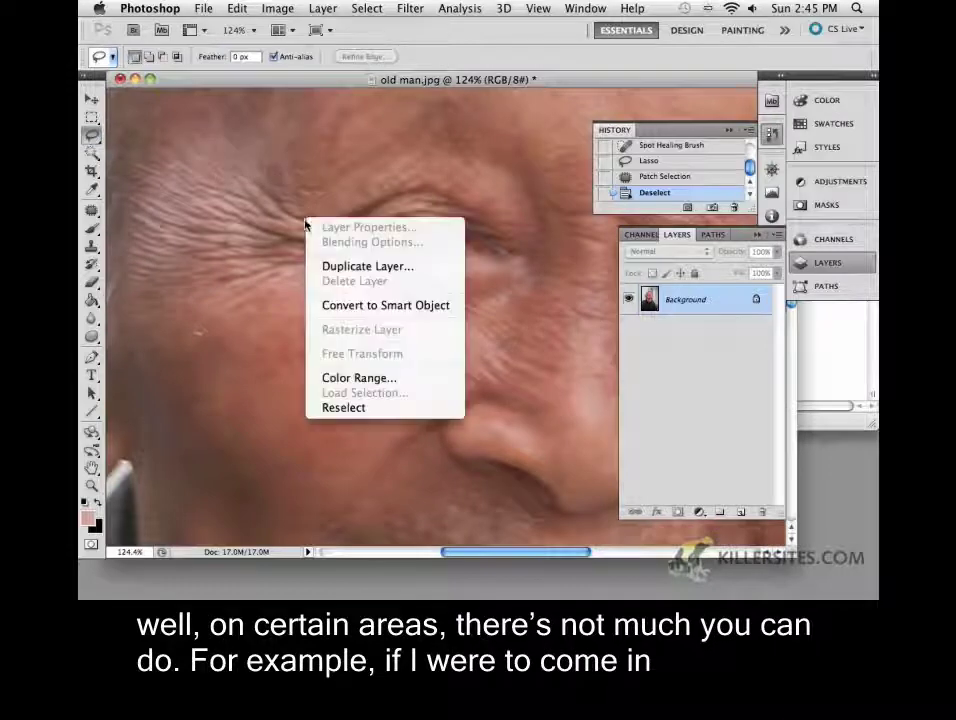
{"action": "left_click", "coordinate": [90, 140]}
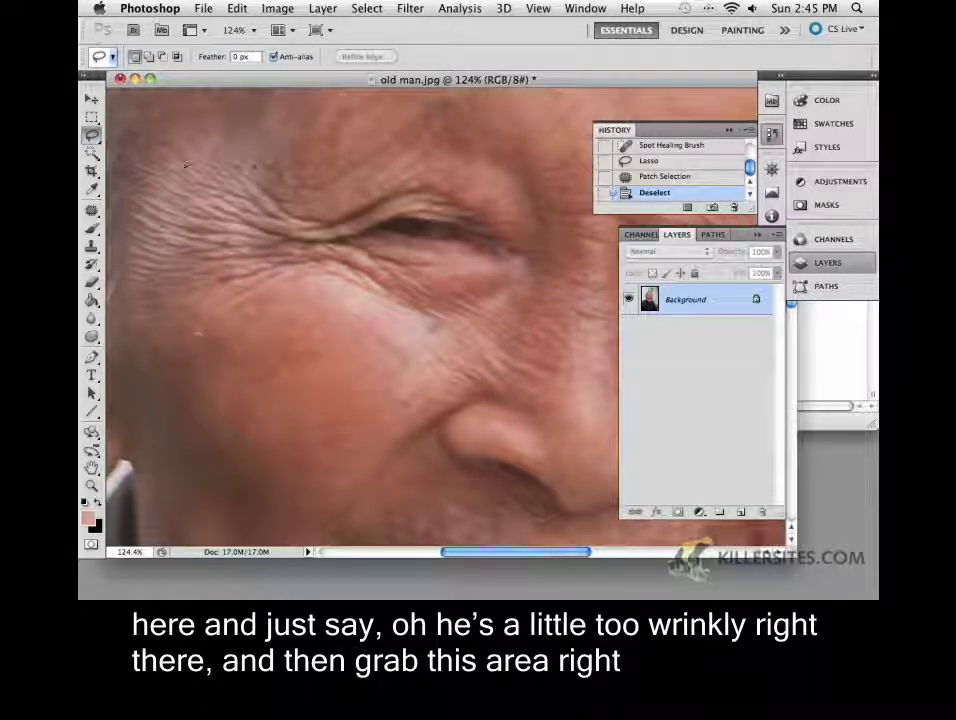
{"action": "mouse_move", "coordinate": [213, 310]}
{"action": "left_mouse_down"}
{"action": "mouse_move", "coordinate": [128, 270]}
{"action": "mouse_move", "coordinate": [297, 212]}
{"action": "left_mouse_up"}
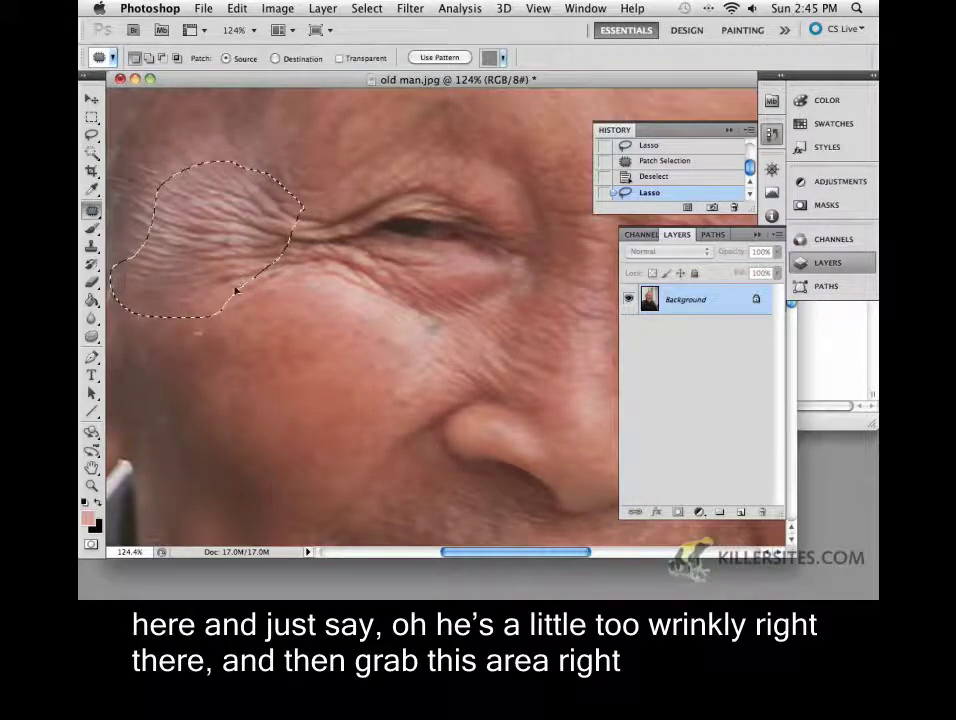
Try to replace the selected crow's-feet with smooth skin from the lower cheek using the Patch Tool, and deselect
{"action": "left_click_drag", "start_coordinate": [235, 284], "coordinate": [308, 400]}
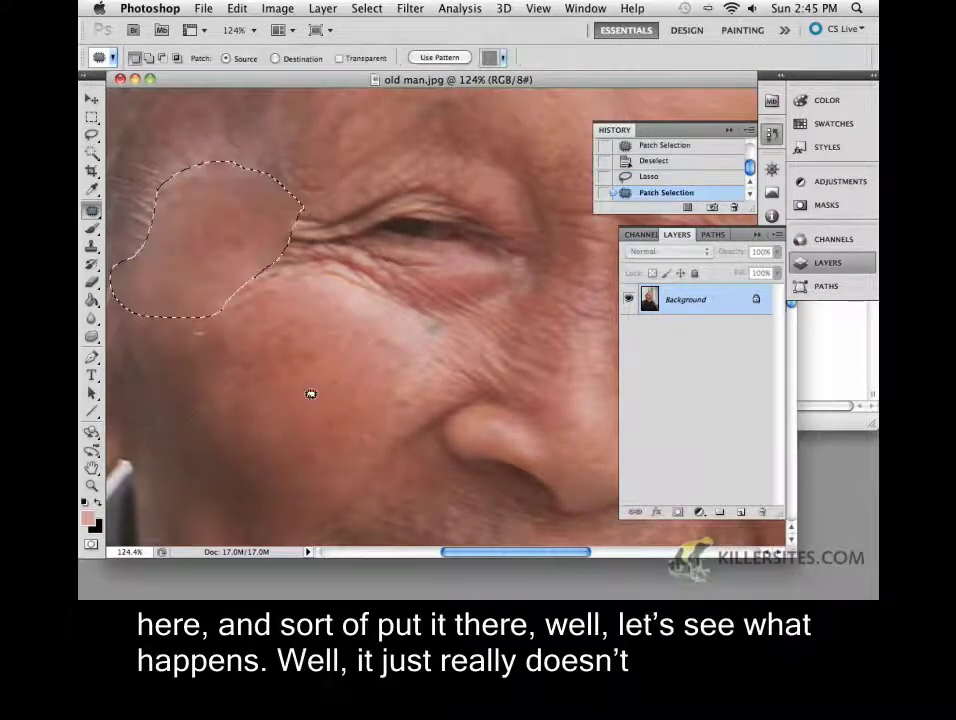
{"action": "key", "text": "v"}
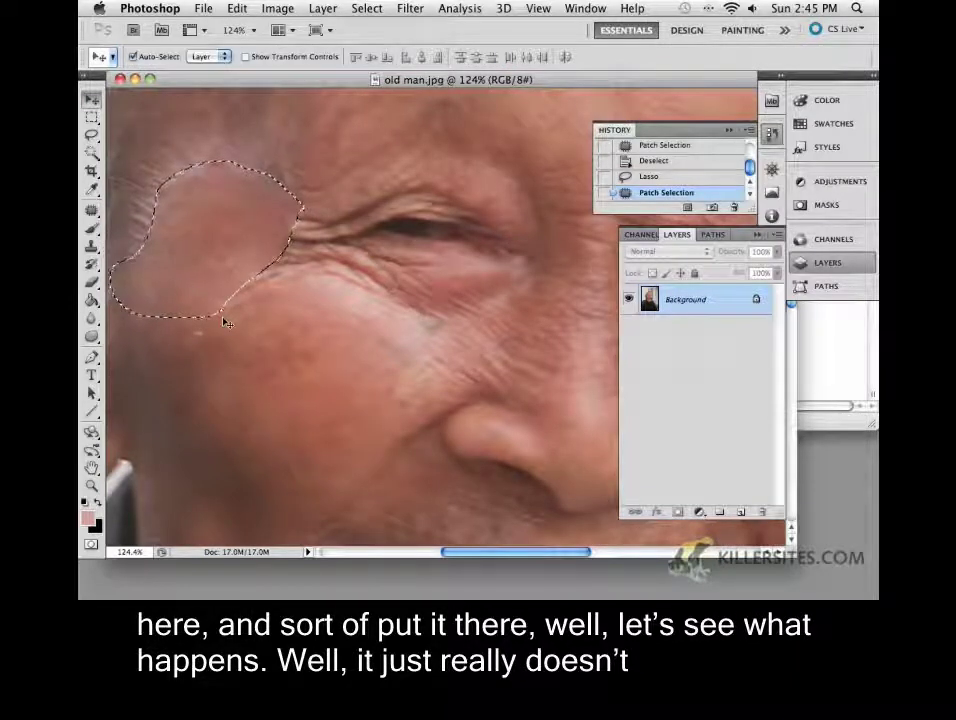
{"action": "key", "text": "ctrl+d"}
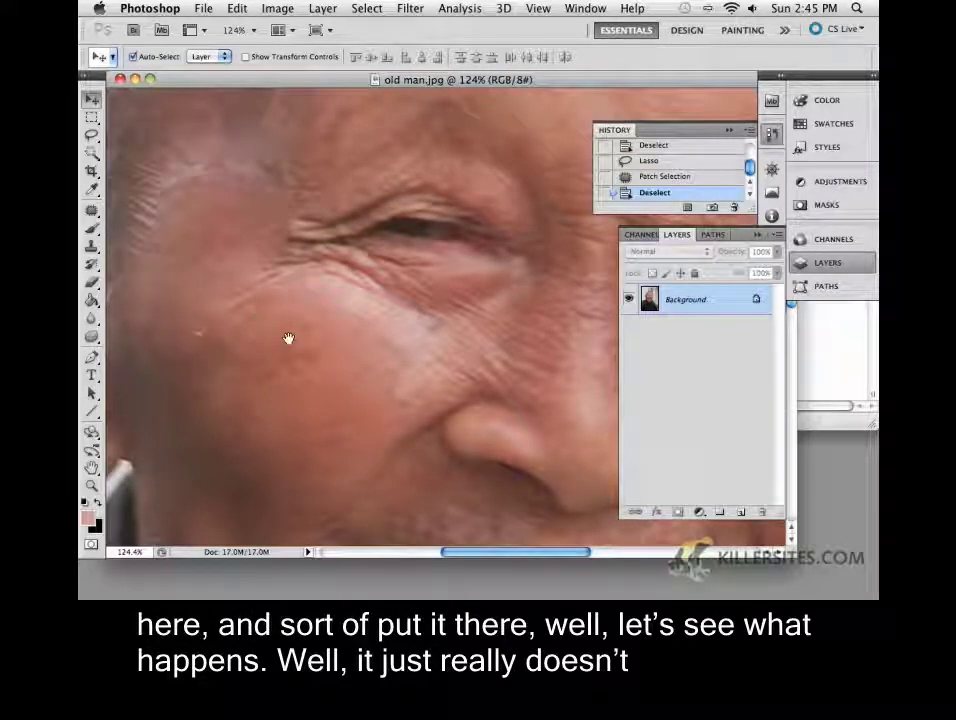
Examine the patched temple area against the rest of the face at 50% magnification to judge how natural it looks
{"action": "left_click_drag", "start_coordinate": [288, 337], "coordinate": [311, 351]}
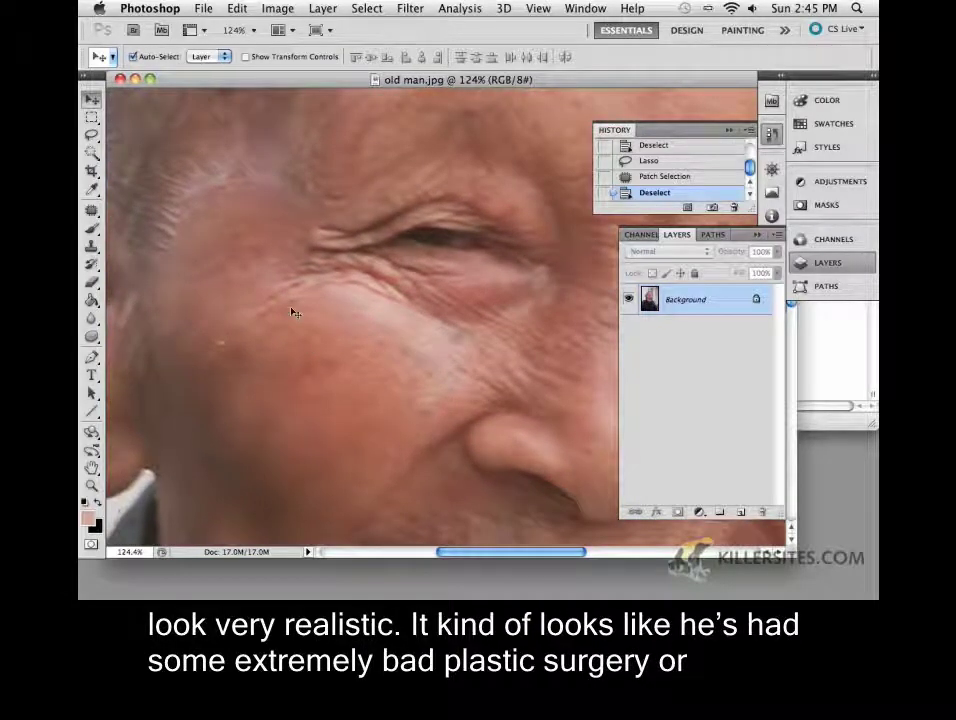
{"action": "key", "text": "super+minus"}
{"action": "key", "text": "super+minus"}
{"action": "key", "text": "super+minus"}
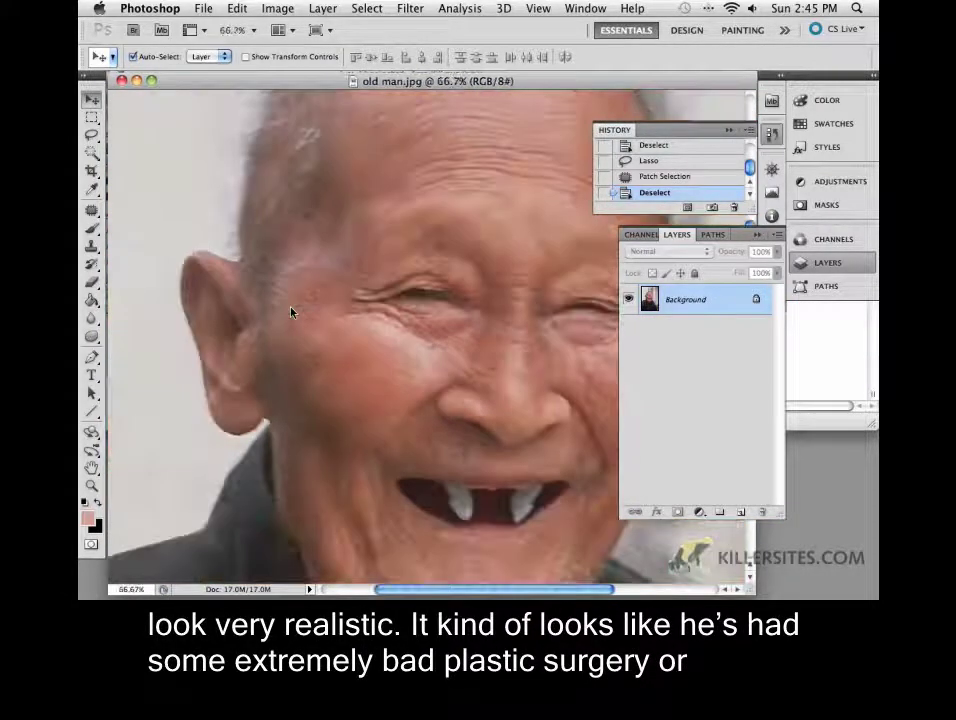
{"action": "left_click_drag", "start_coordinate": [376, 359], "coordinate": [228, 305]}
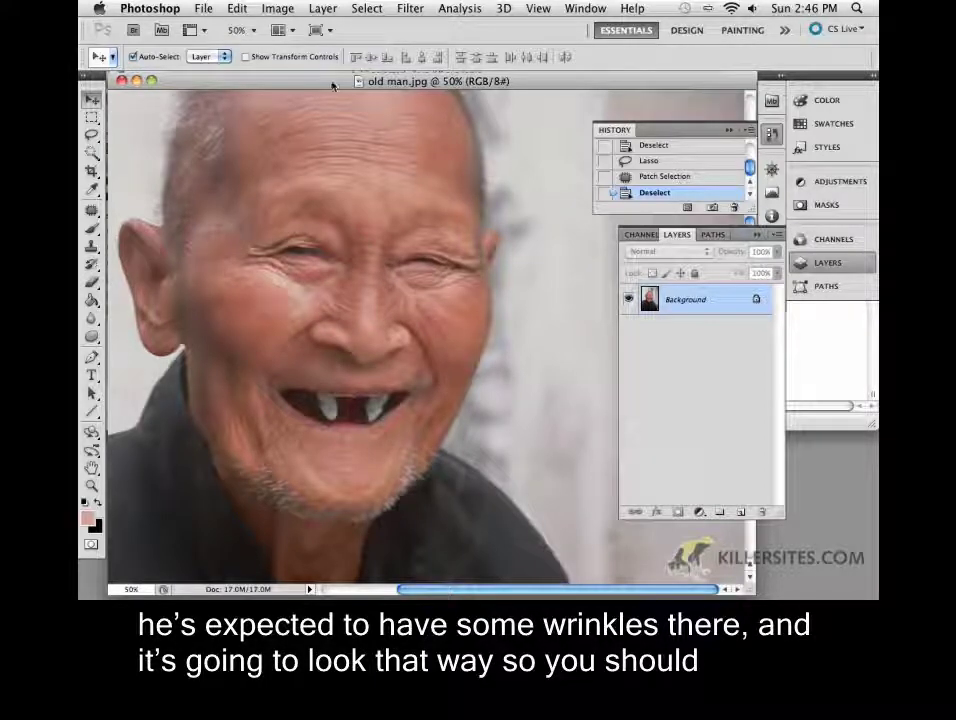
{"action": "right_click", "coordinate": [352, 190]}
{"action": "left_click", "coordinate": [305, 220]}
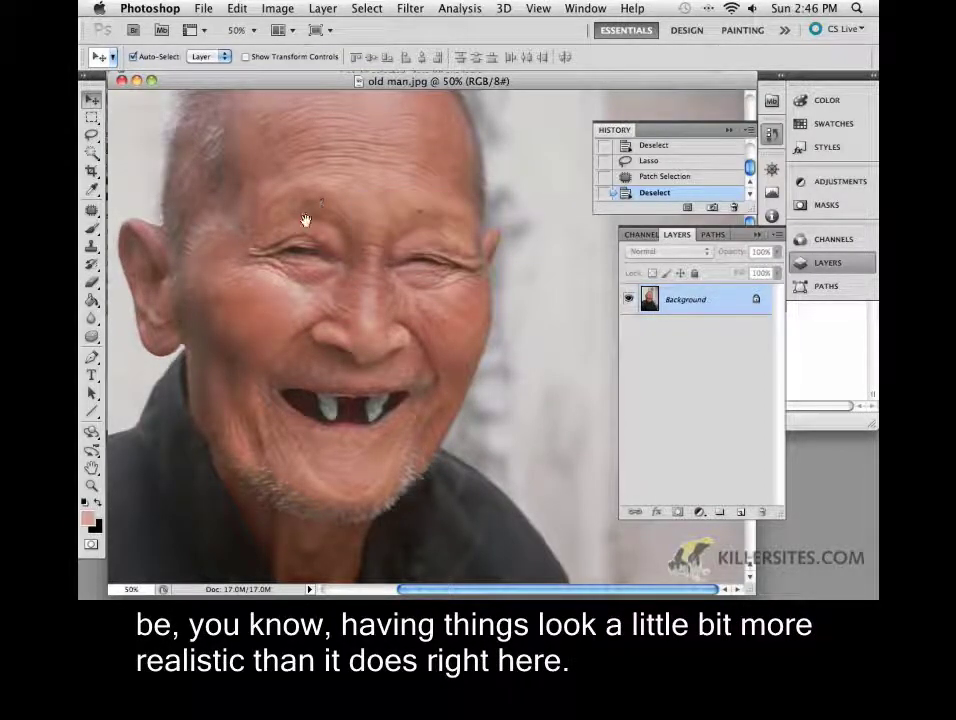
{"action": "left_click_drag", "start_coordinate": [305, 220], "coordinate": [243, 301]}
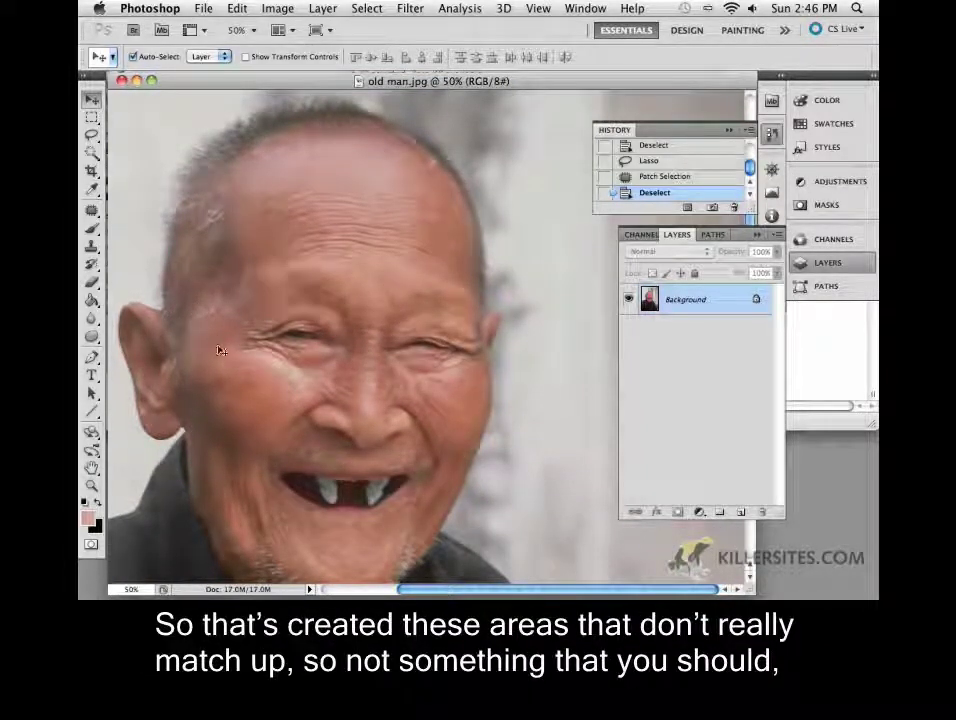
Undo the patch over the crow's-feet beside the eye and clear the lasso selection
{"action": "key", "text": "ctrl+z"}
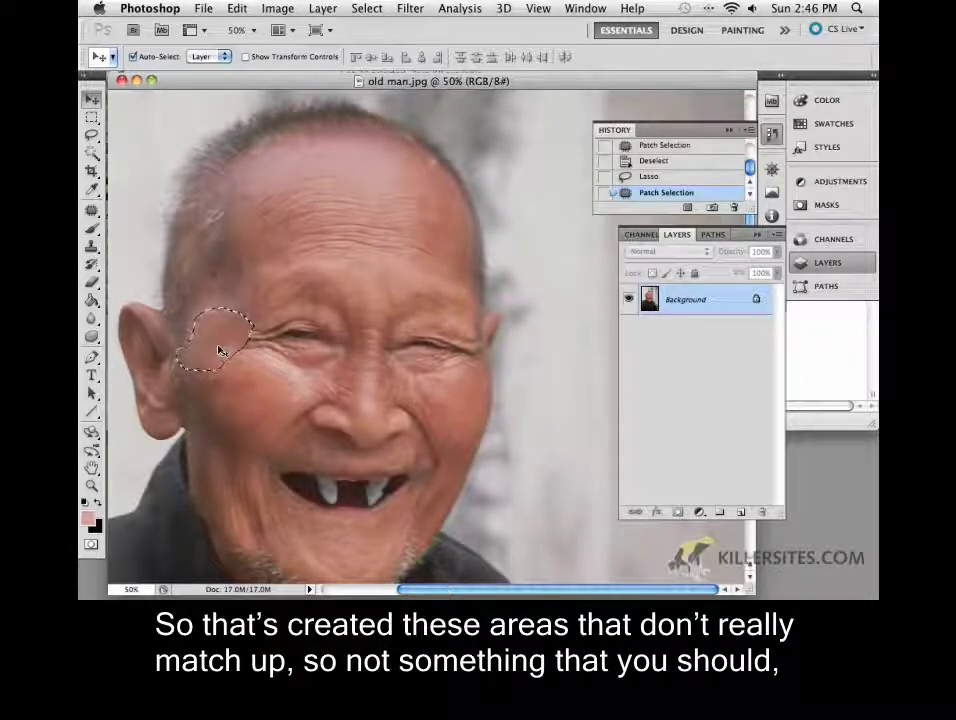
{"action": "key", "text": "ctrl+alt+z"}
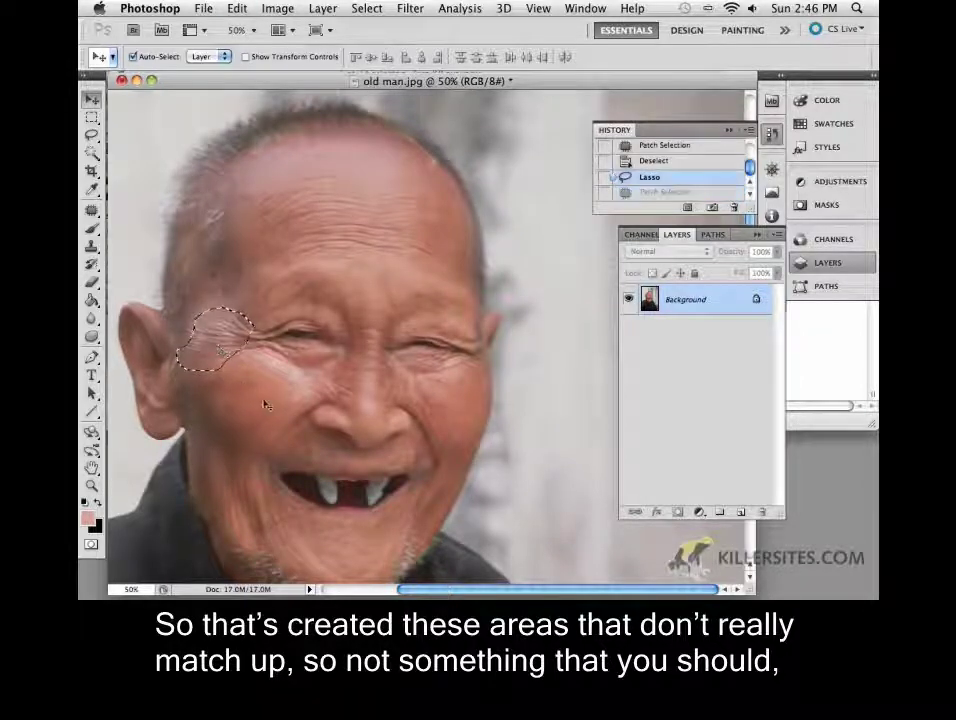
{"action": "key", "text": "ctrl+d"}
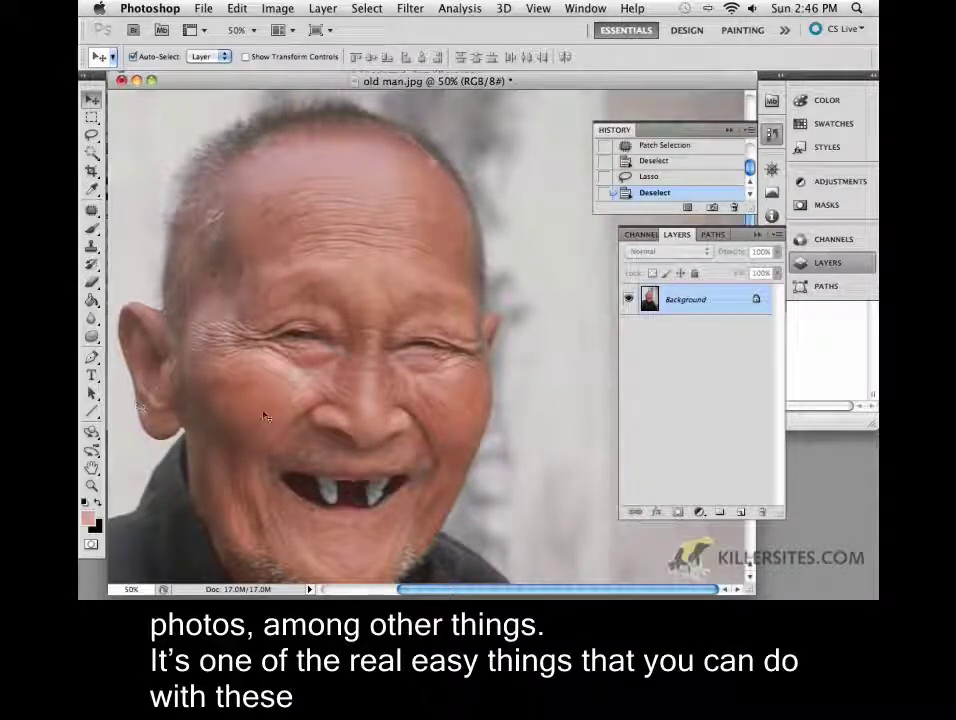
Switch to the Healing Brush Tool
{"action": "left_click", "coordinate": [95, 215]}
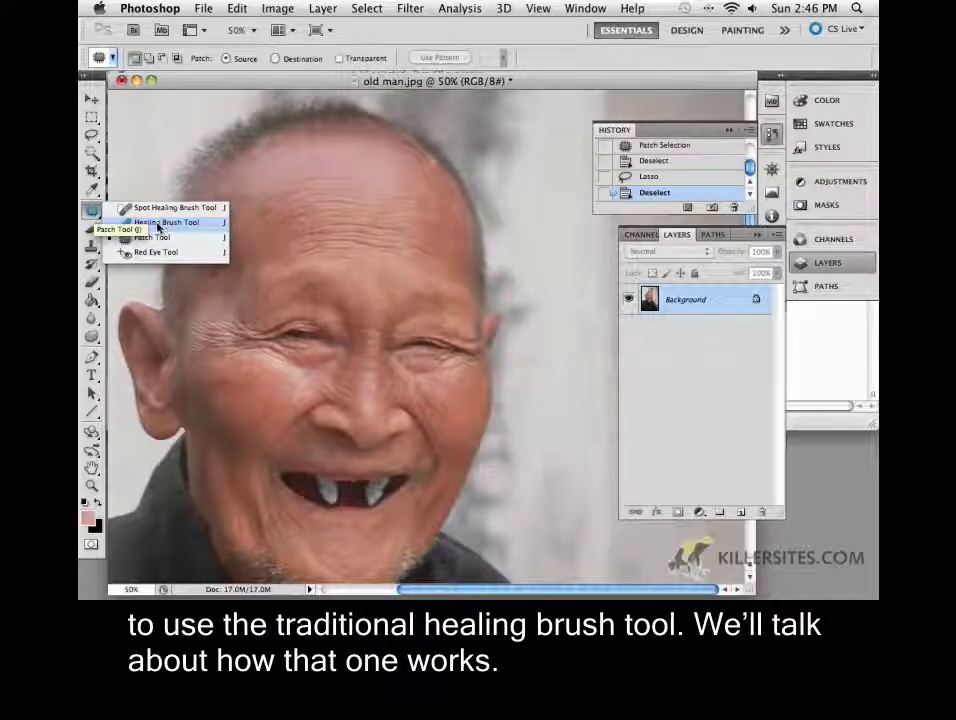
{"action": "left_click", "coordinate": [162, 223]}
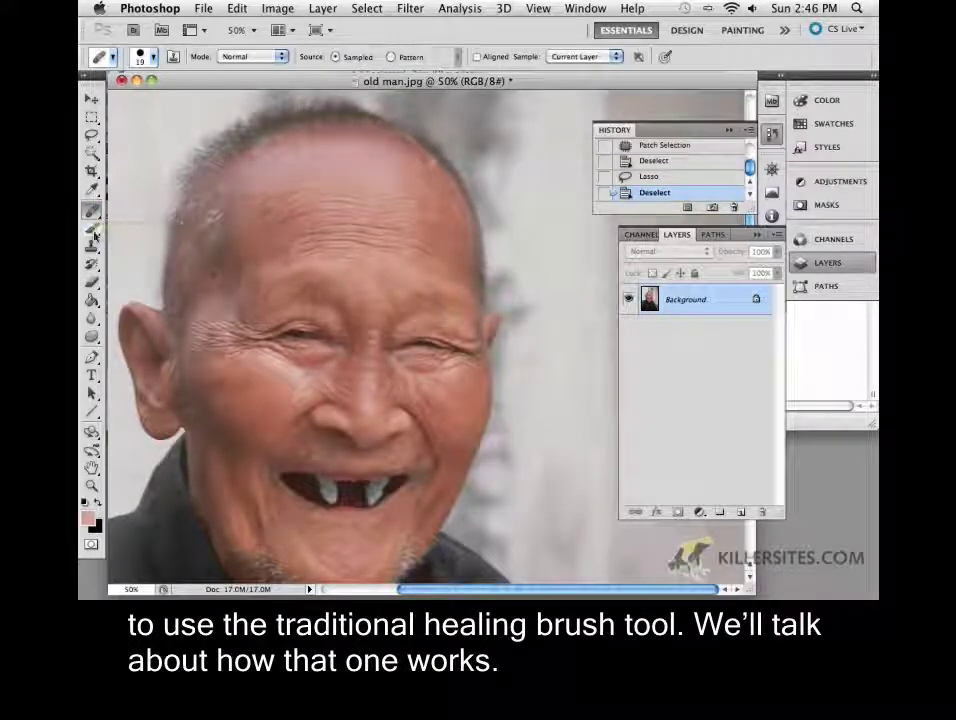